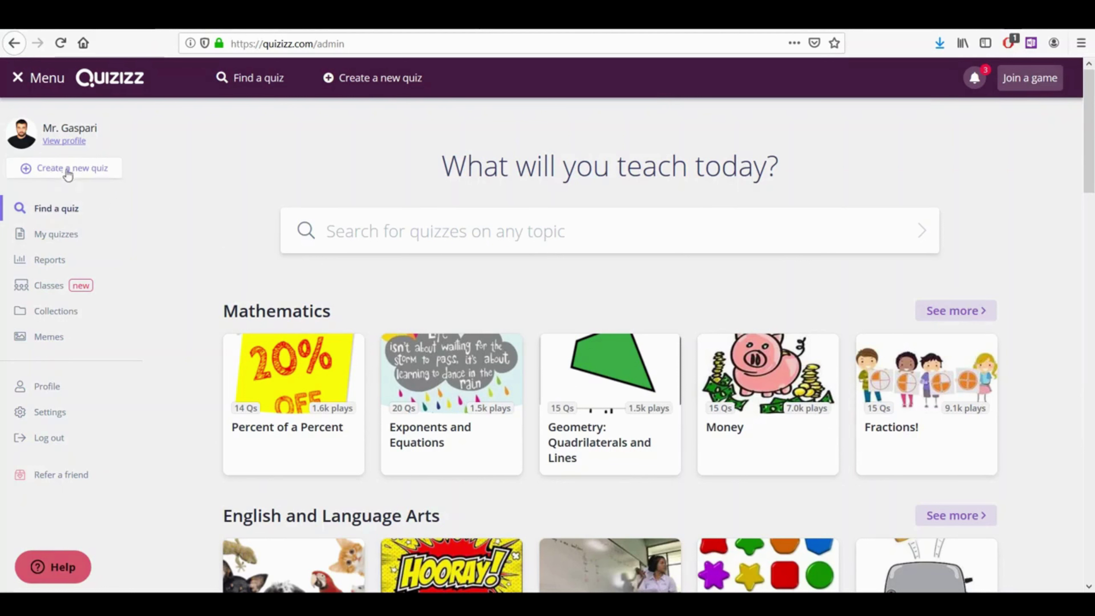
- Search the quiz library for "medici firenze" and look through the matching quizzes
left_click(88, 221)
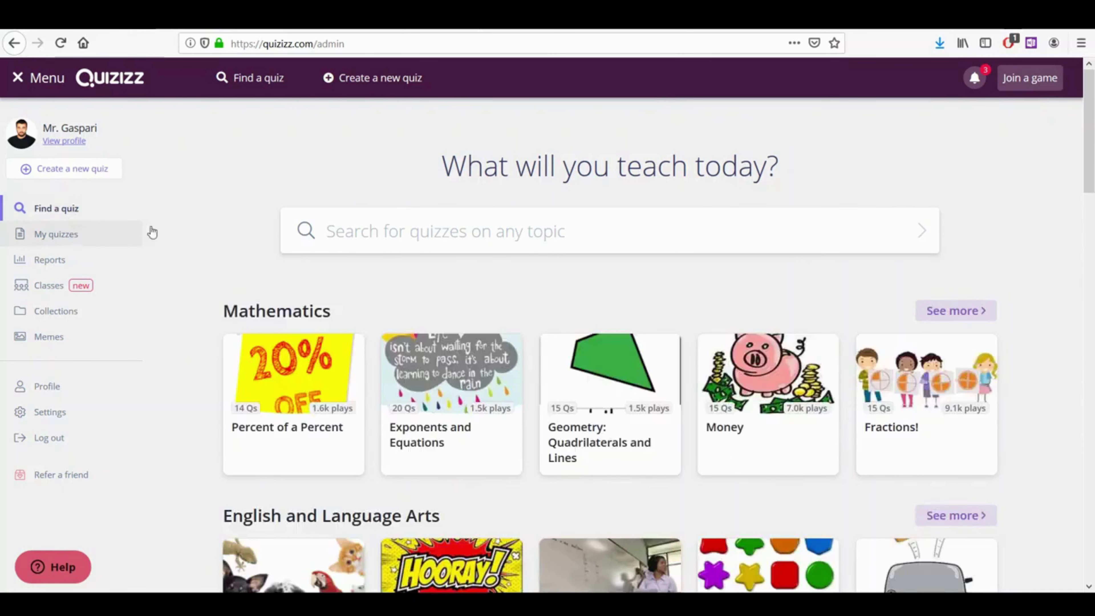
left_click(494, 233)
type("medi")
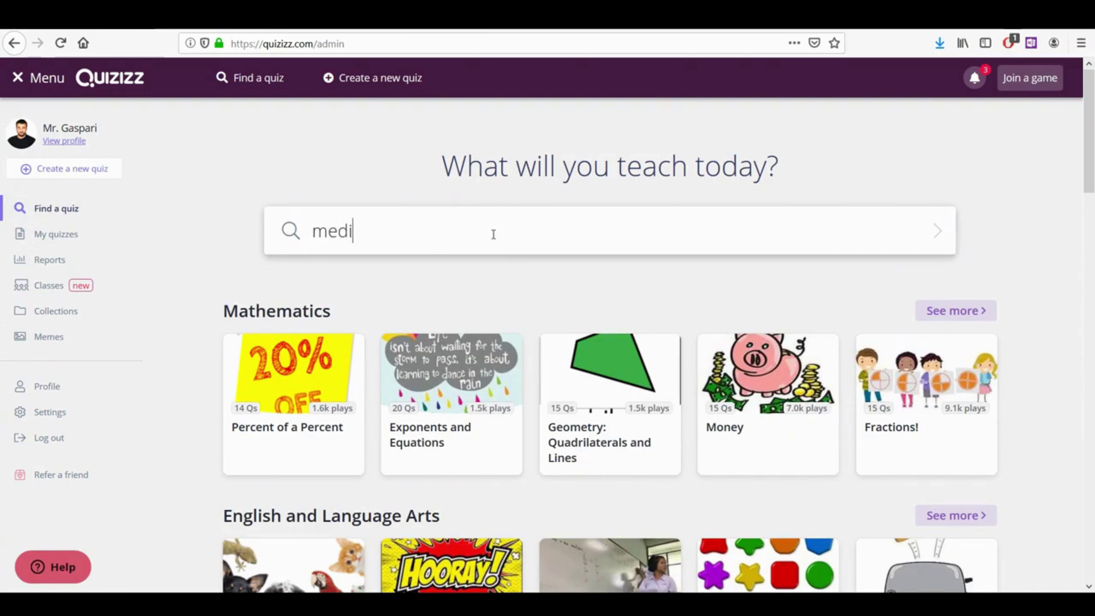
type("ci firenze")
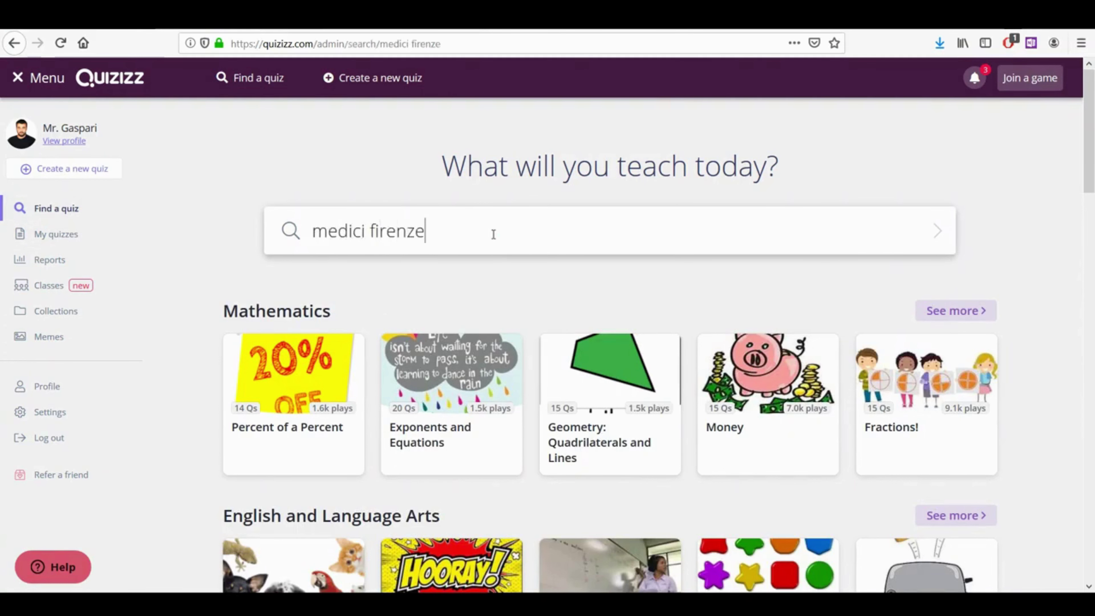
key("Return")
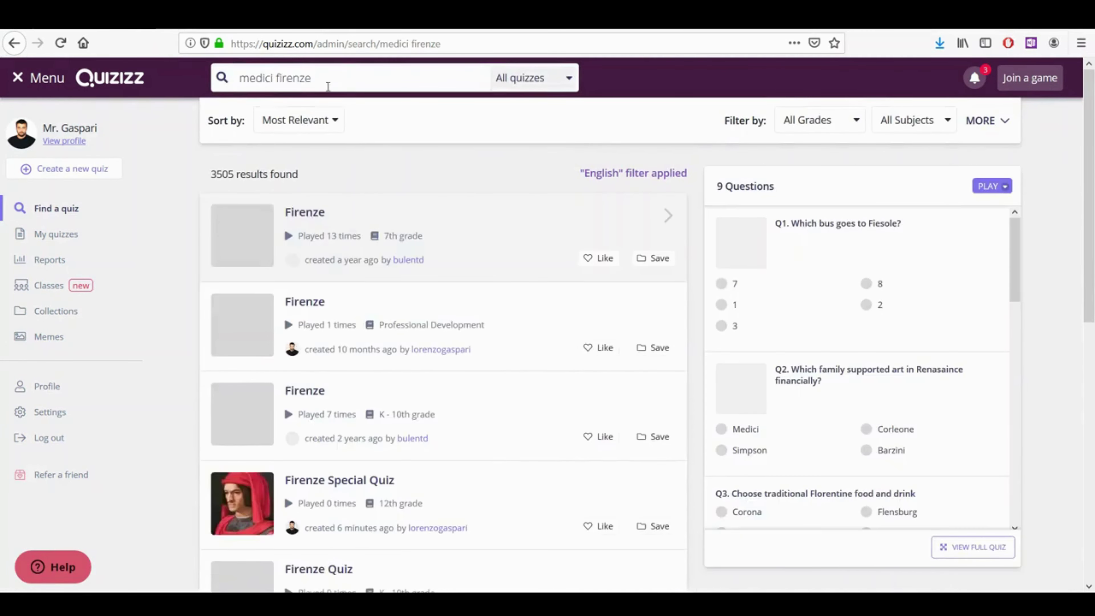
left_click_drag(328, 84, 172, 54)
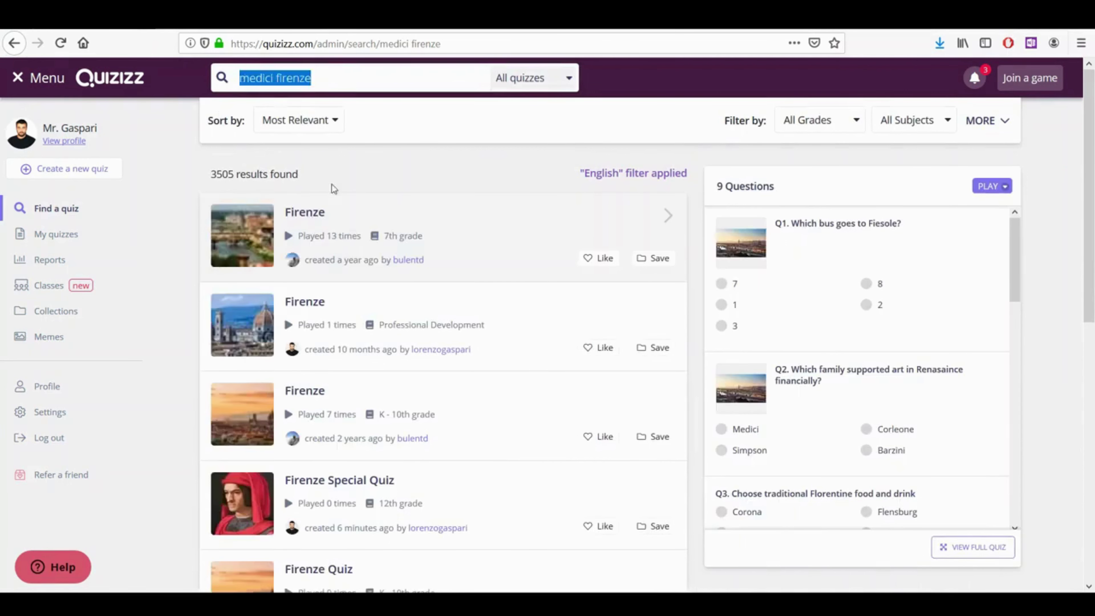
scroll(367, 320, "down", 3)
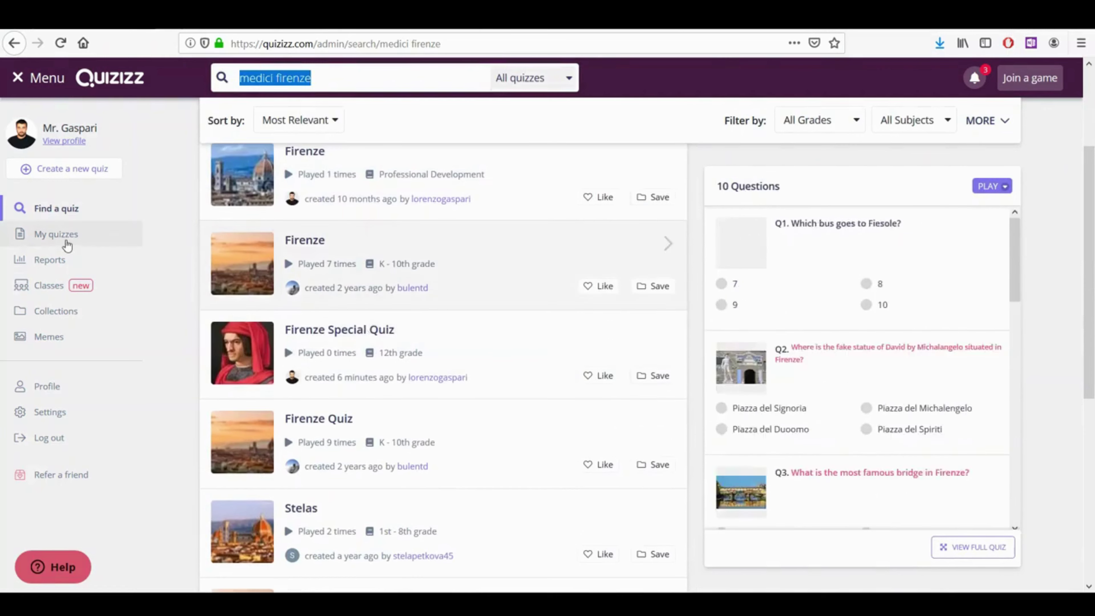
- Open the teacher's own quizzes and look through the list
left_click(66, 245)
scroll(471, 271, "down", 2)
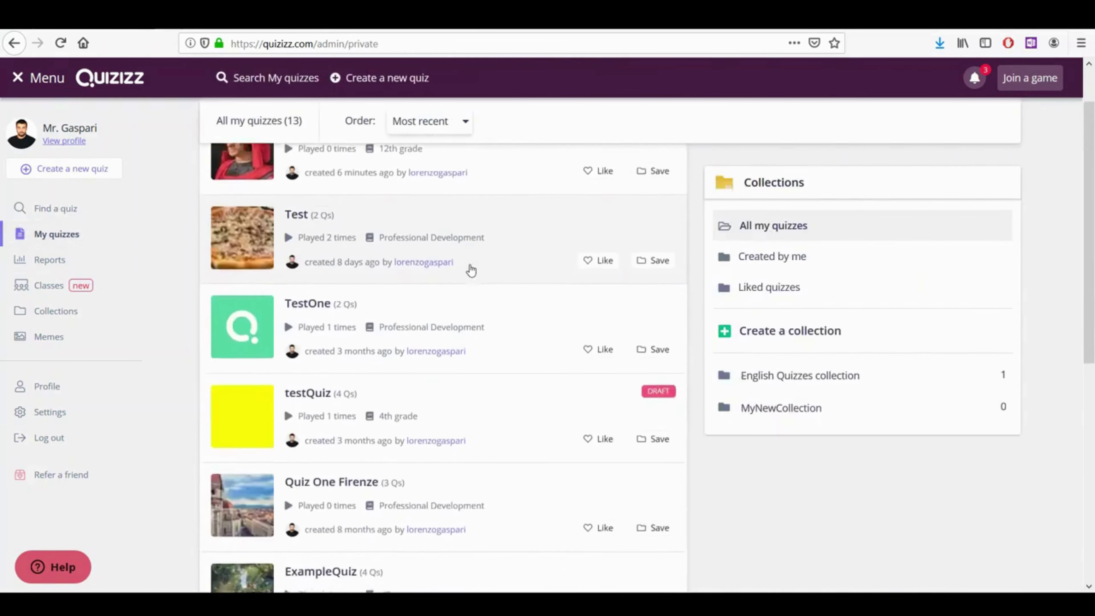
scroll(471, 271, "up", 2)
scroll(415, 293, "down", 5)
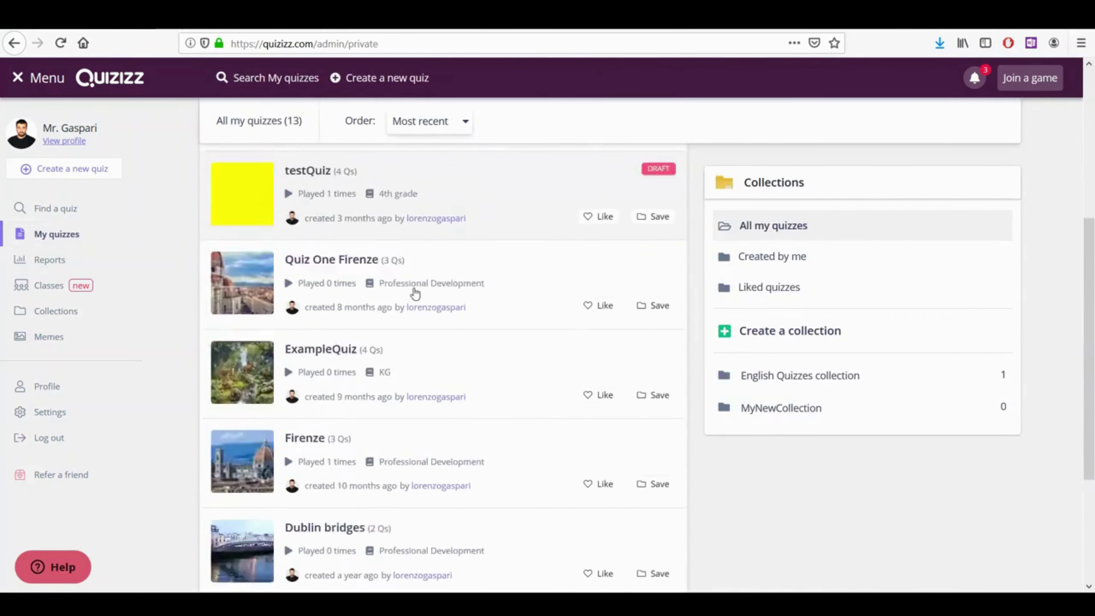
scroll(415, 293, "down", 2)
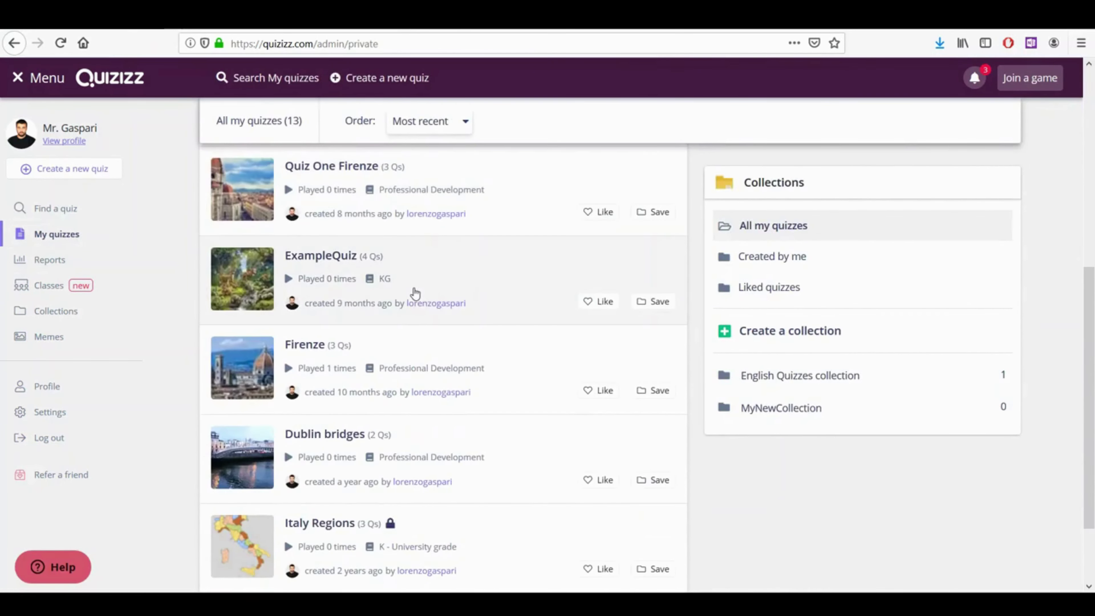
- Open the reports and review the completed live and homework games with their players and accuracy
left_click(52, 263)
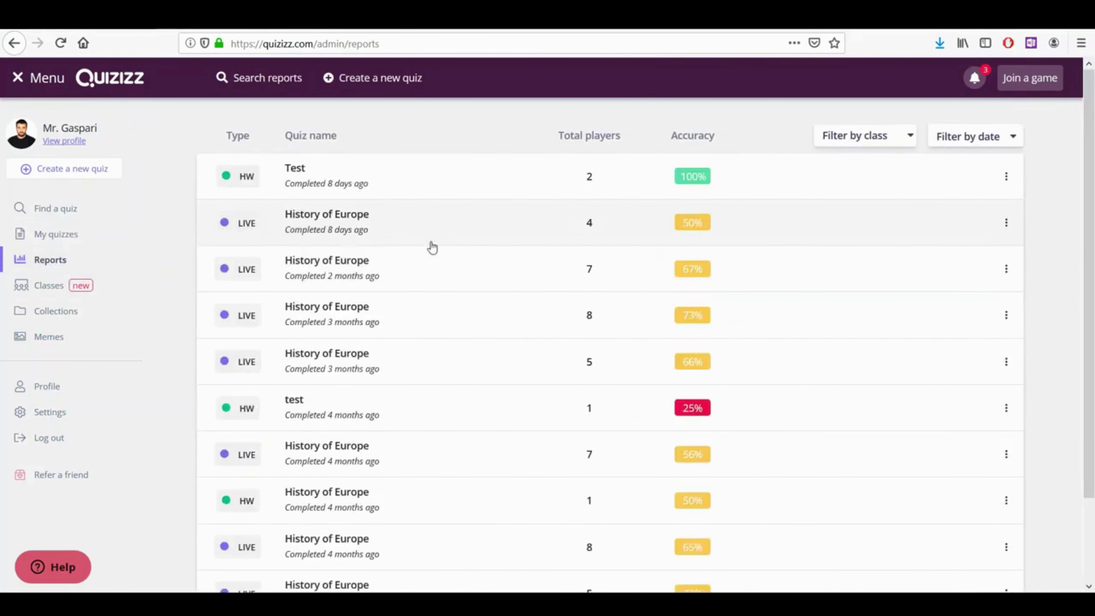
scroll(369, 194, "down", 3)
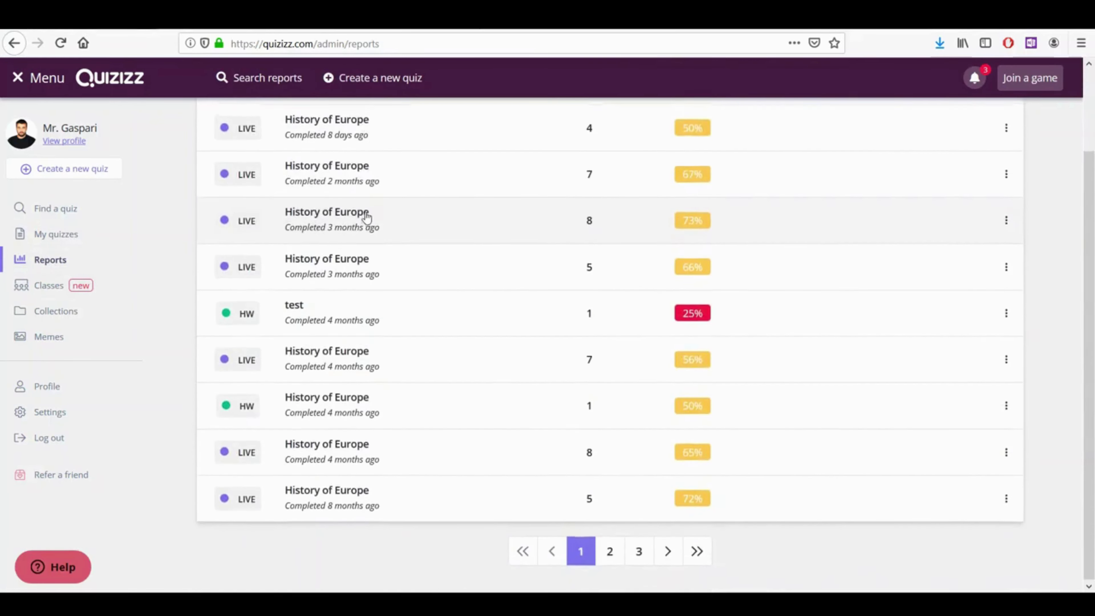
scroll(367, 211, "up", 3)
scroll(372, 359, "down", 3)
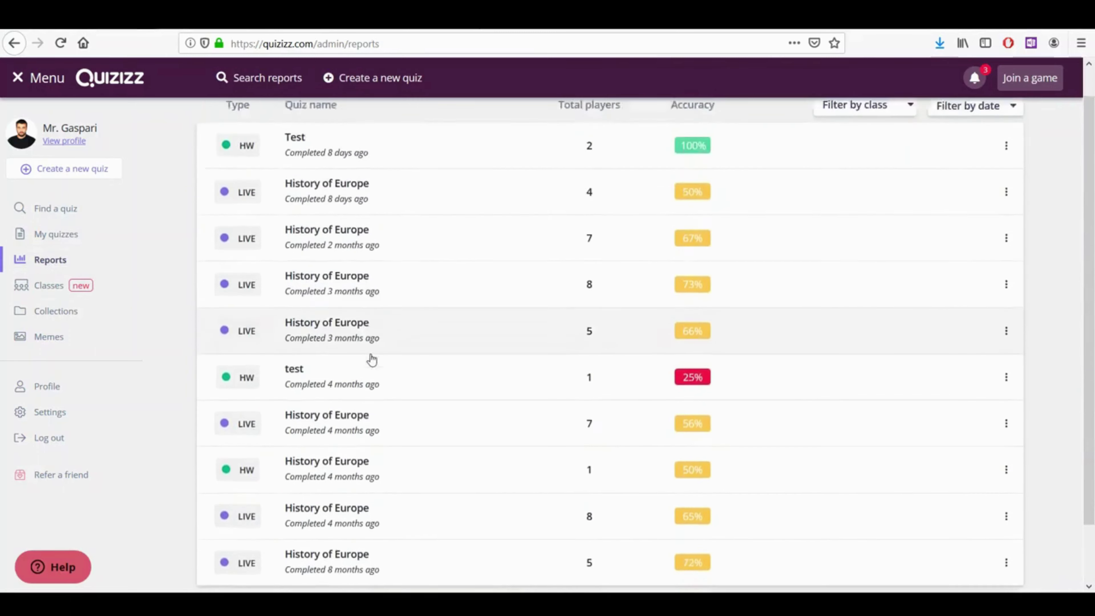
scroll(372, 359, "up", 3)
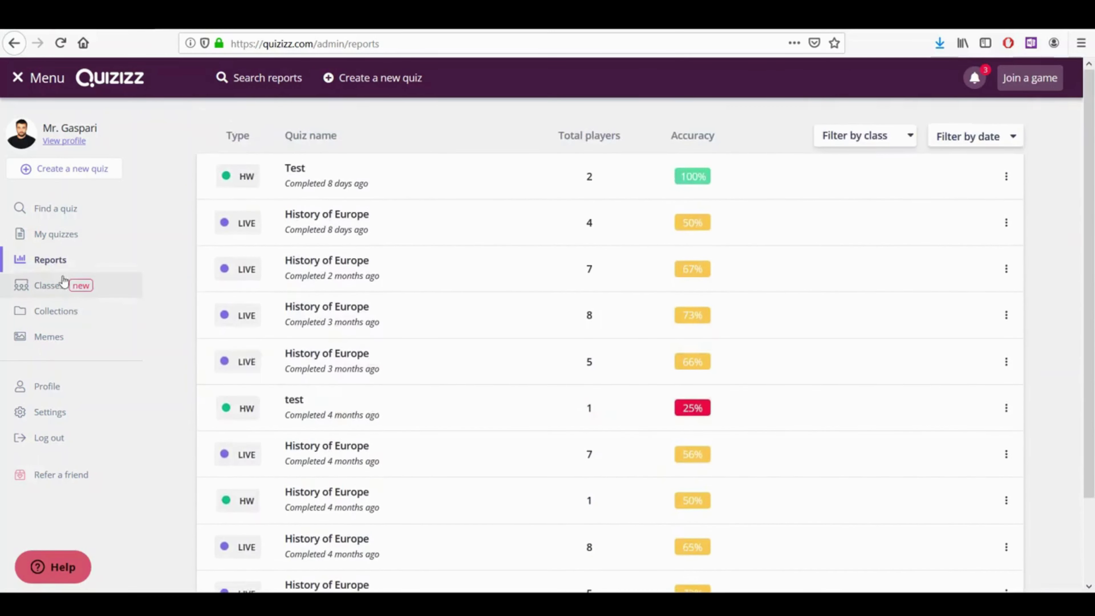
- View the Classes, Collections and Memes pages one after another
left_click(52, 287)
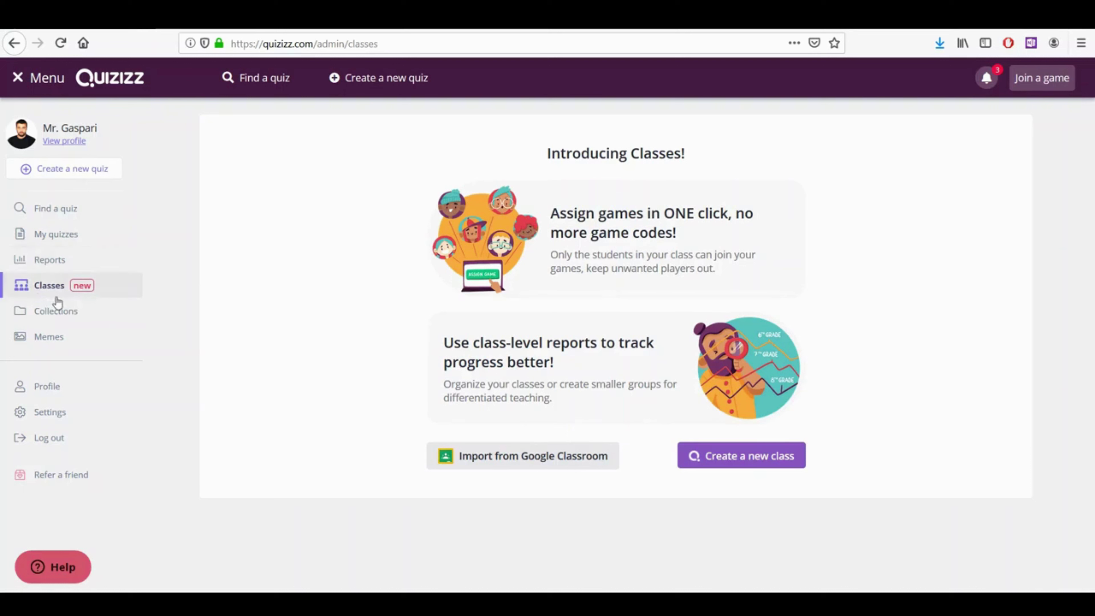
left_click(64, 309)
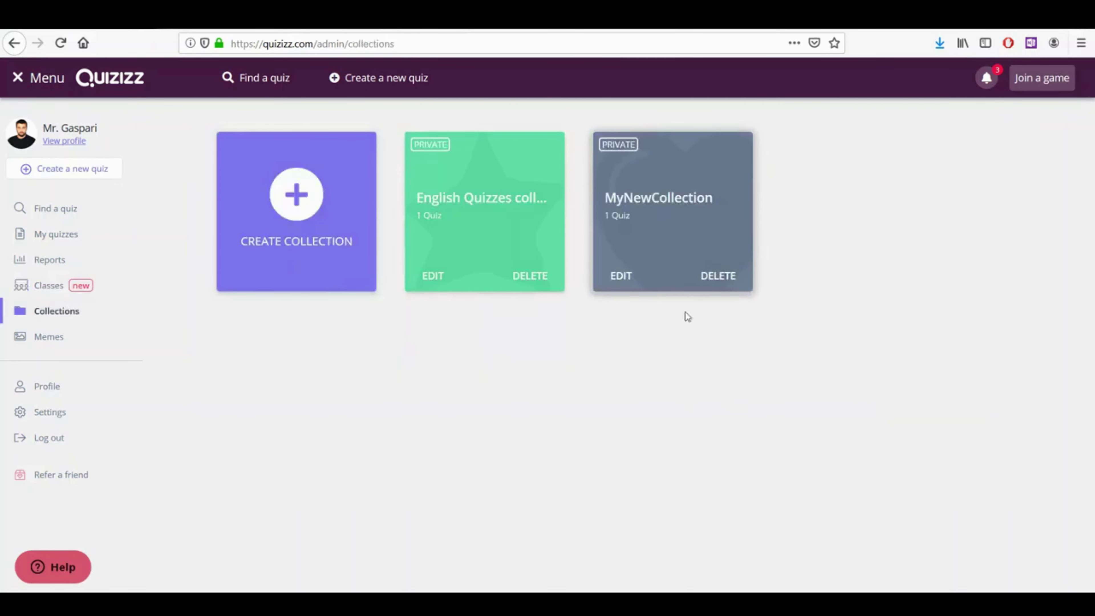
left_click(37, 337)
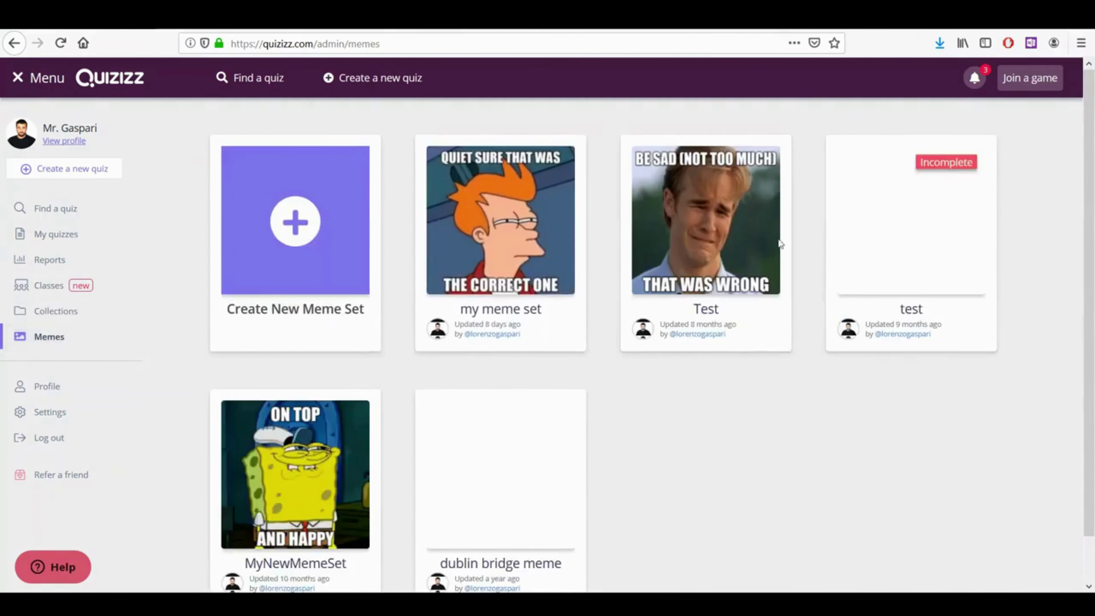
- Open the meme set "my meme set" and compare its correct and incorrect memes
left_click(538, 252)
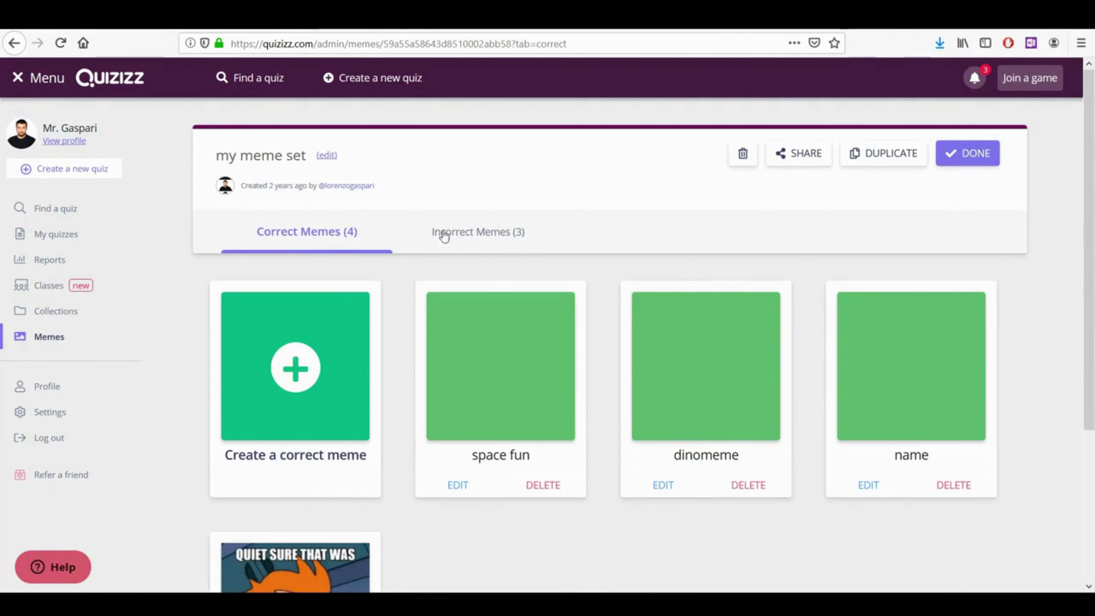
left_click(518, 233)
left_click(365, 237)
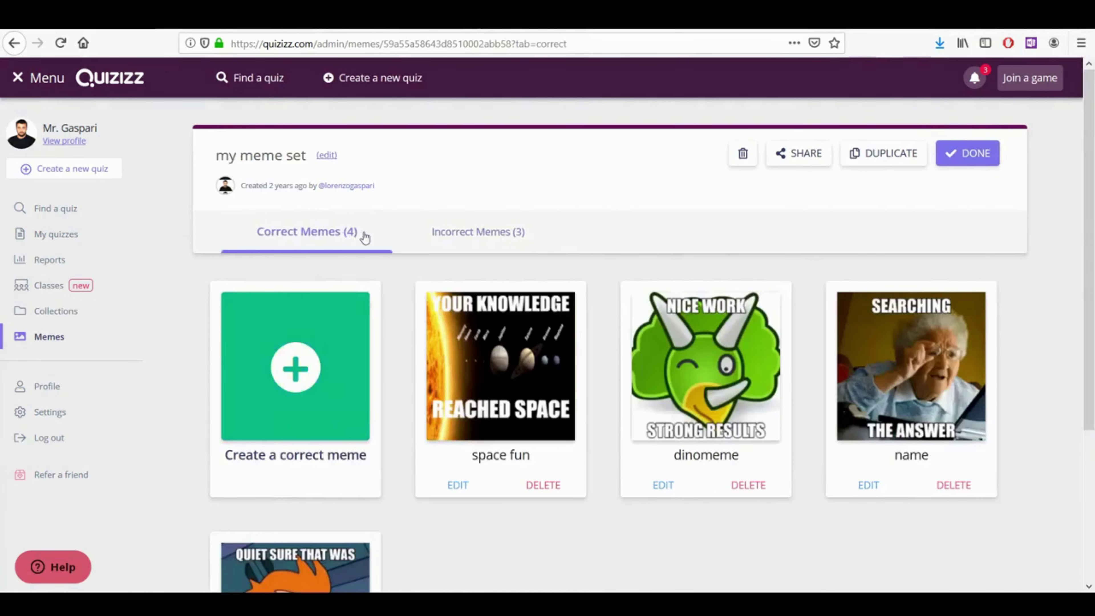
left_click(463, 233)
left_click(347, 233)
left_click(418, 231)
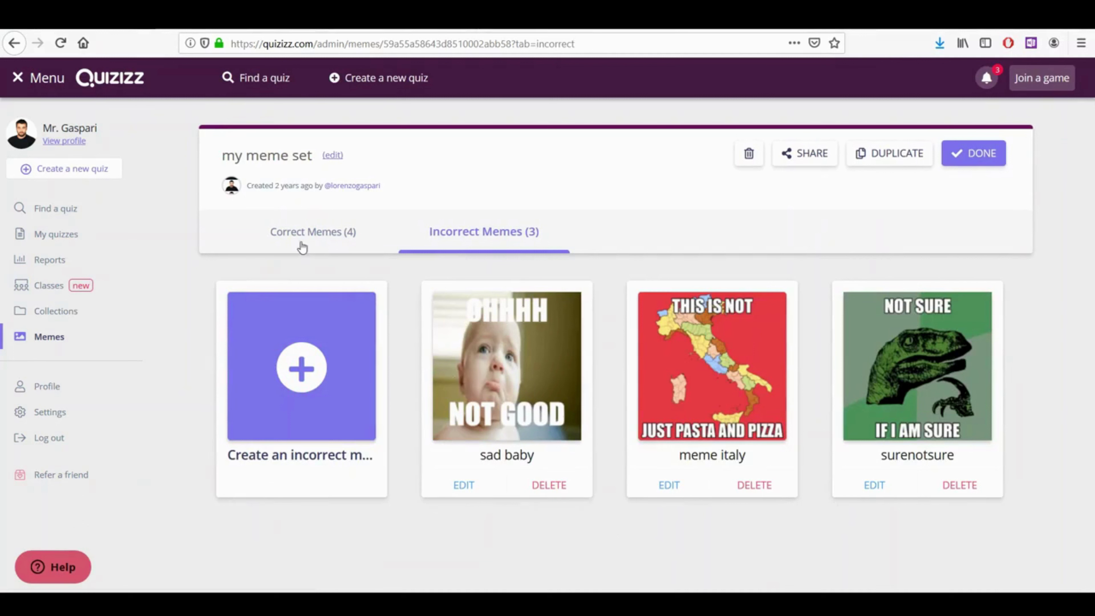
- View the teacher profile page and review the account, language and password sections of the settings
left_click(48, 387)
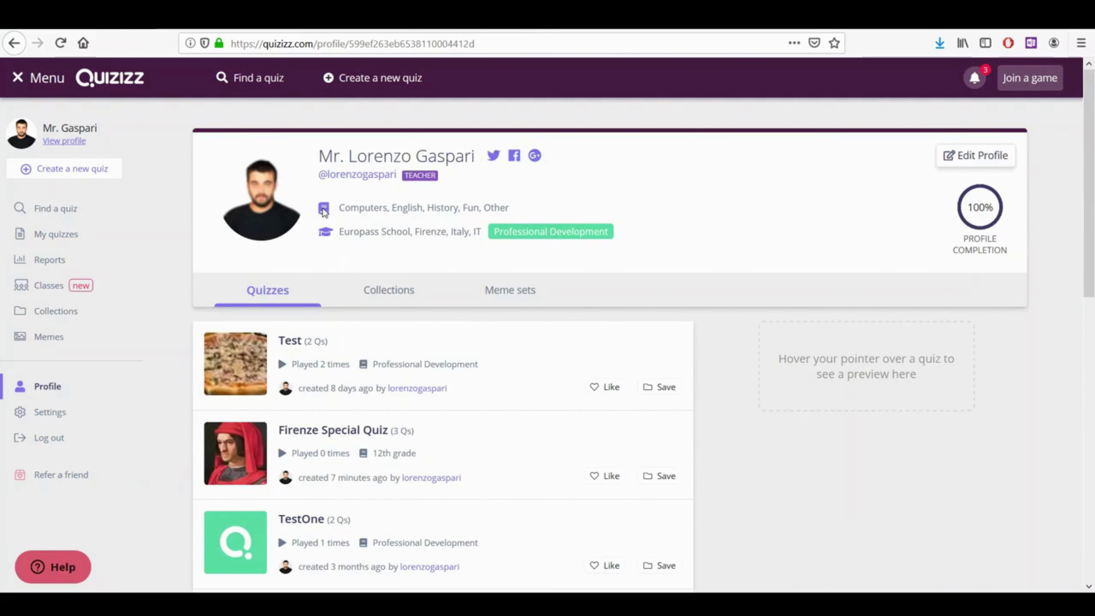
left_click(64, 411)
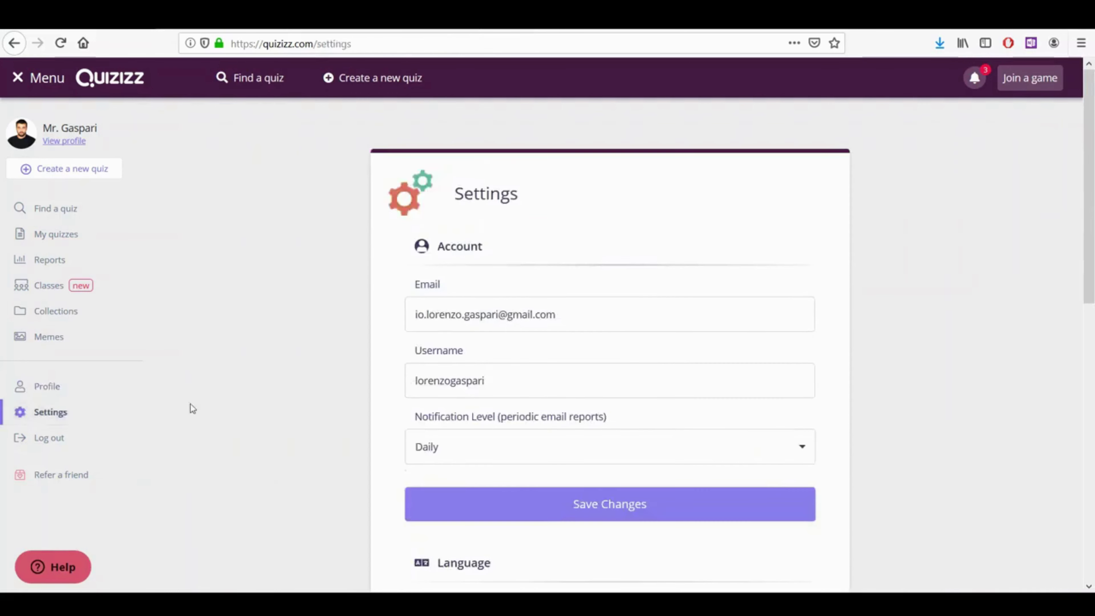
scroll(510, 357, "down", 7)
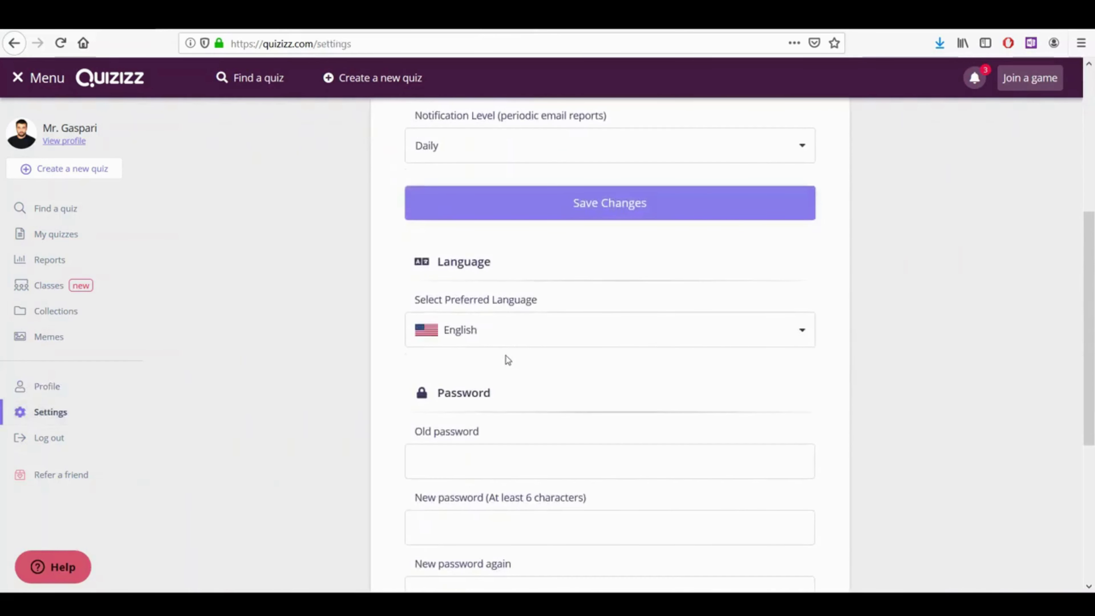
scroll(409, 321, "up", 2)
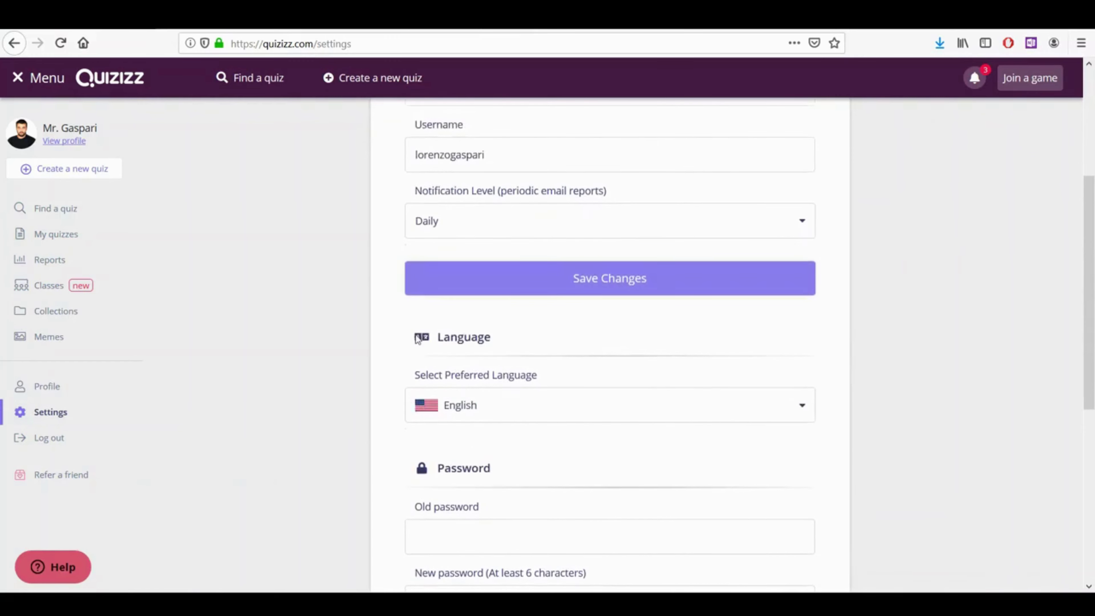
- Set the notification level for periodic email reports to Never
scroll(516, 227, "up", 4)
left_click(498, 370)
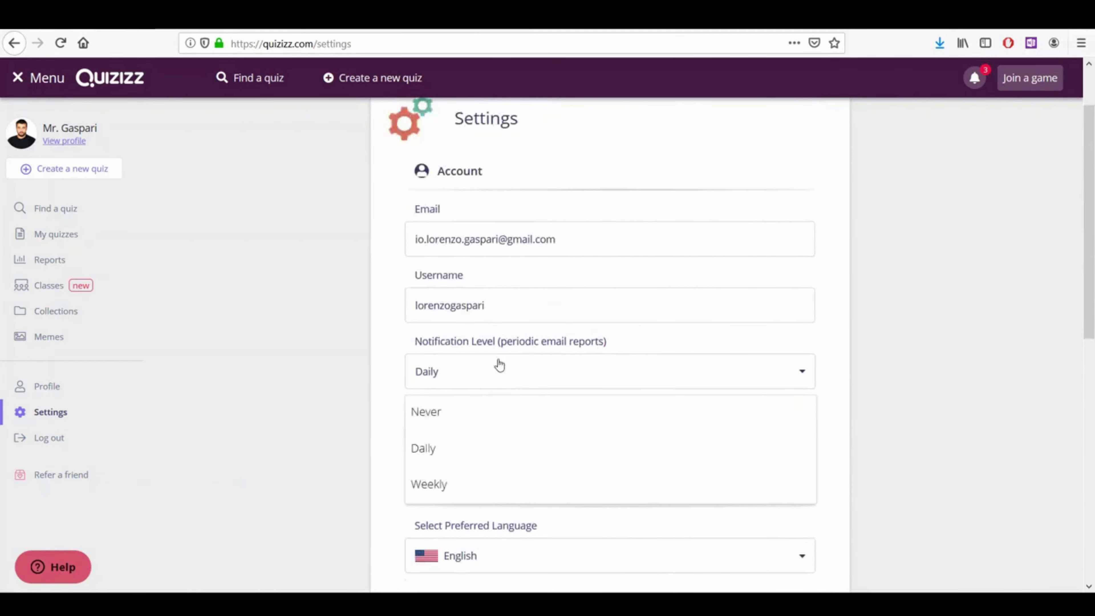
left_click(487, 431)
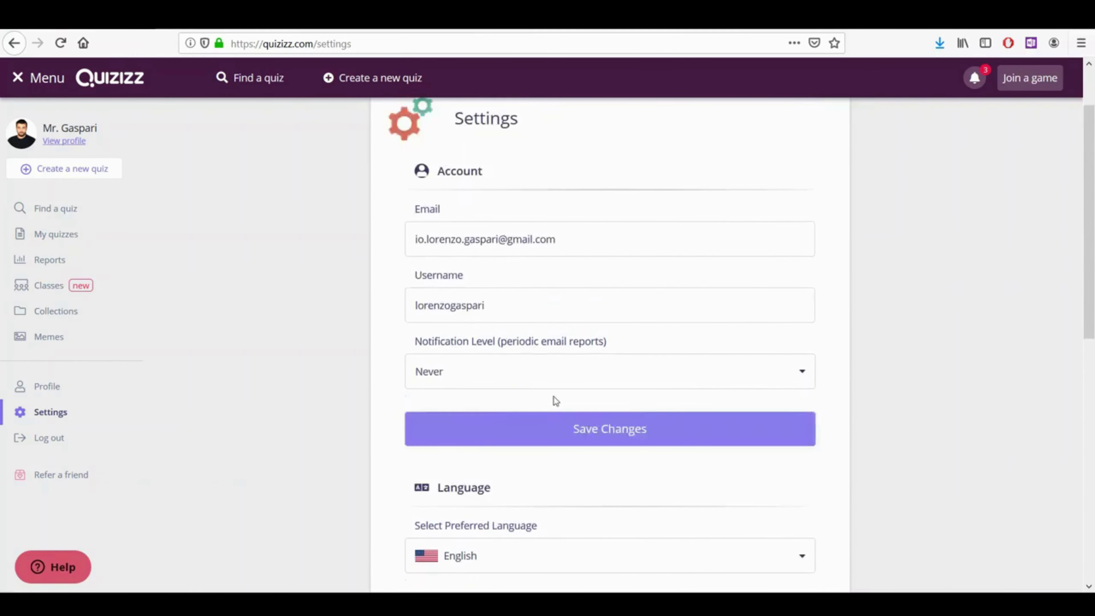
- Check the preferred language selector and look over the remaining account settings
scroll(553, 397, "down", 3)
left_click(552, 406)
left_click(550, 407)
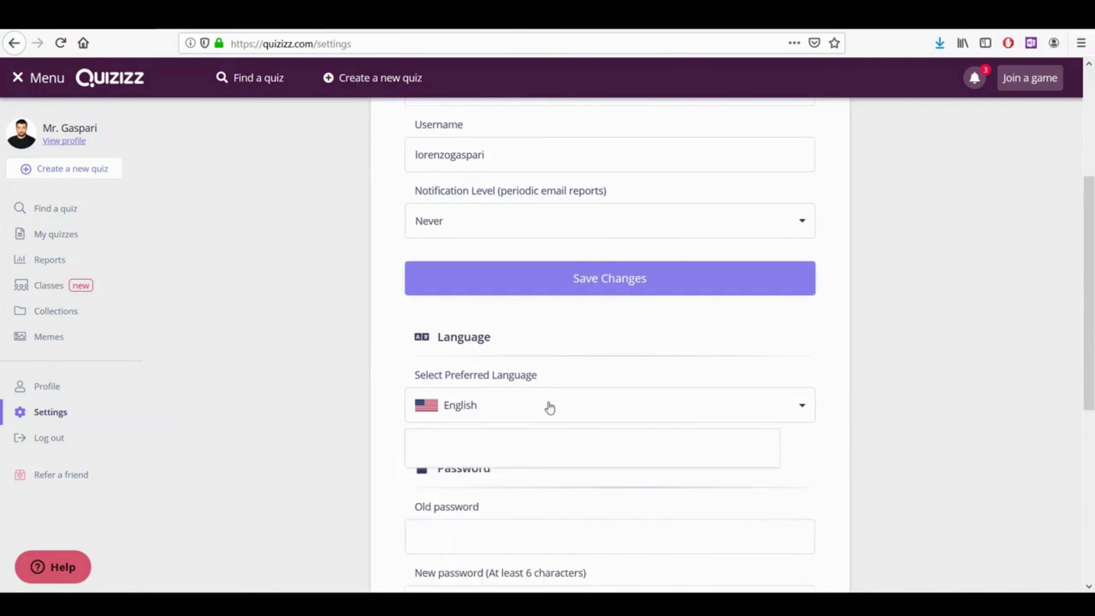
scroll(550, 408, "down", 5)
scroll(550, 408, "down", 1)
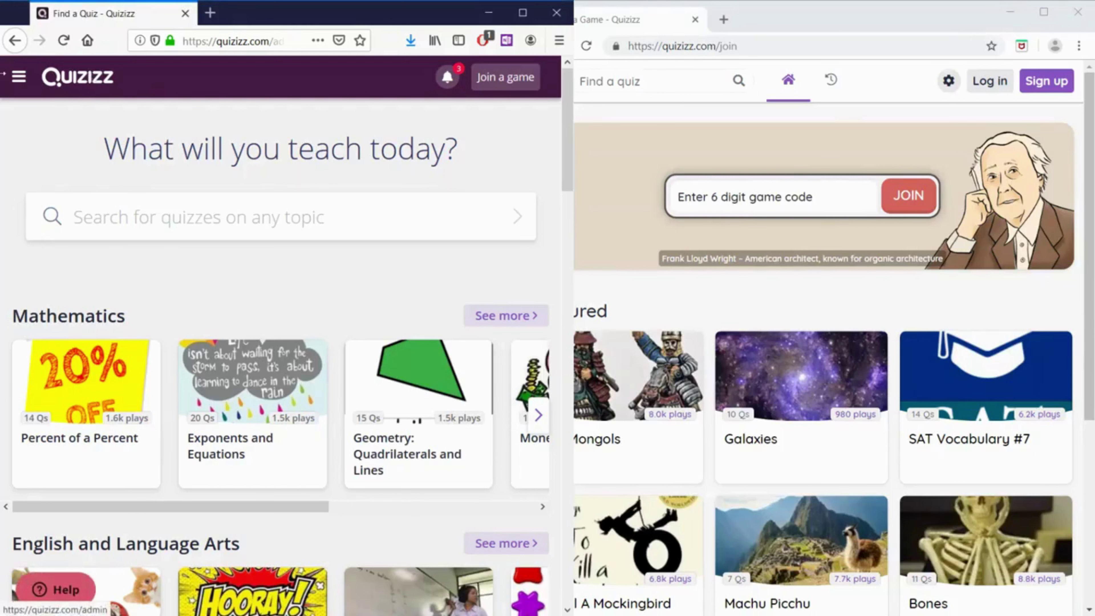
- Open Firenze Special Quiz from the teacher's own quizzes and start setting up a live game
left_click(22, 77)
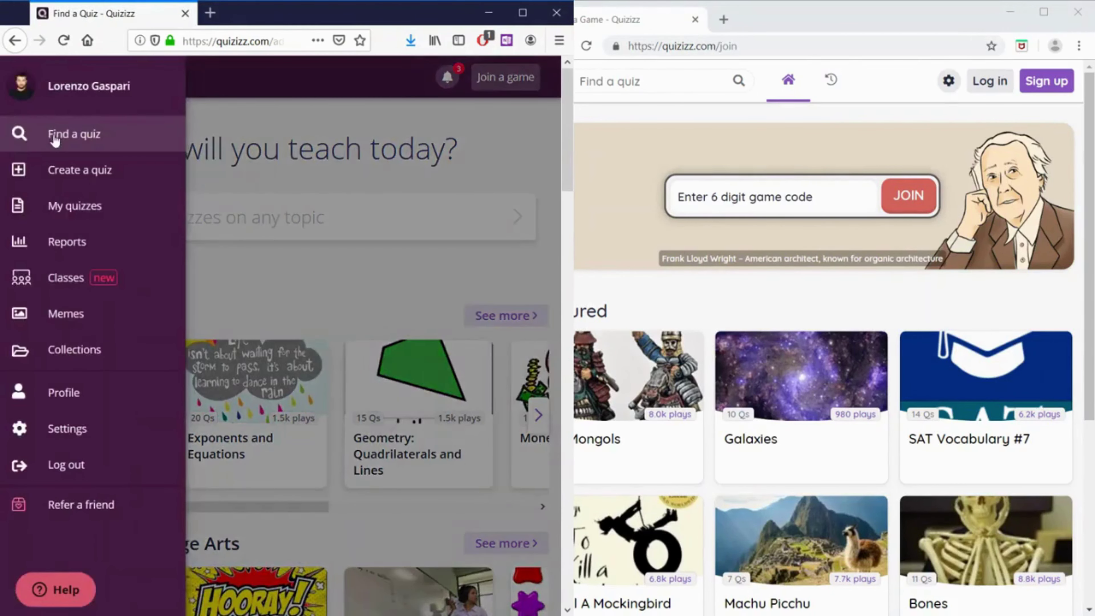
left_click(74, 215)
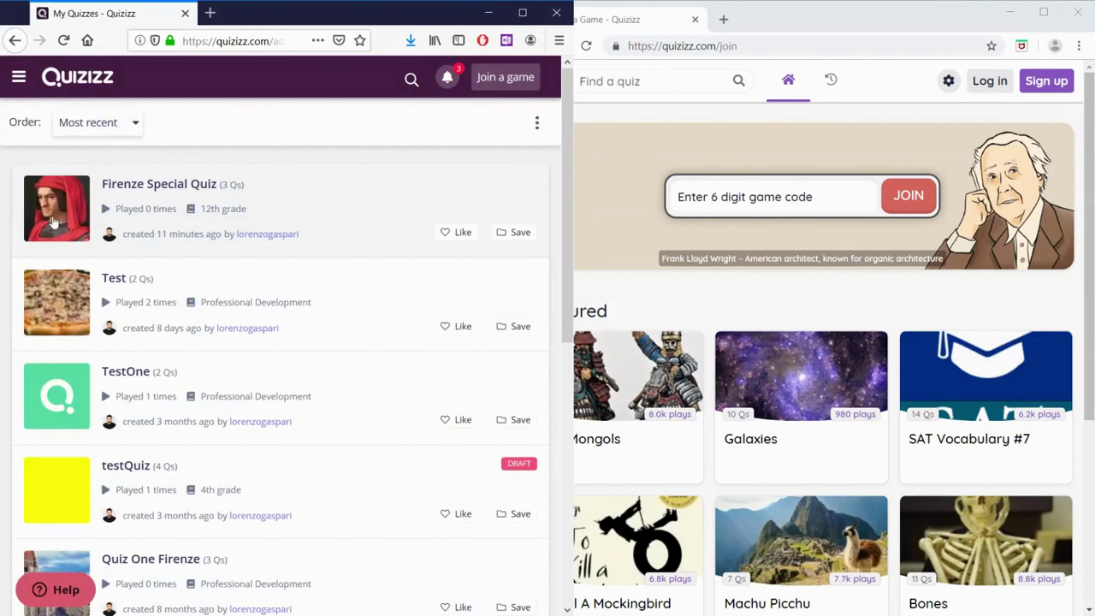
left_click(56, 222)
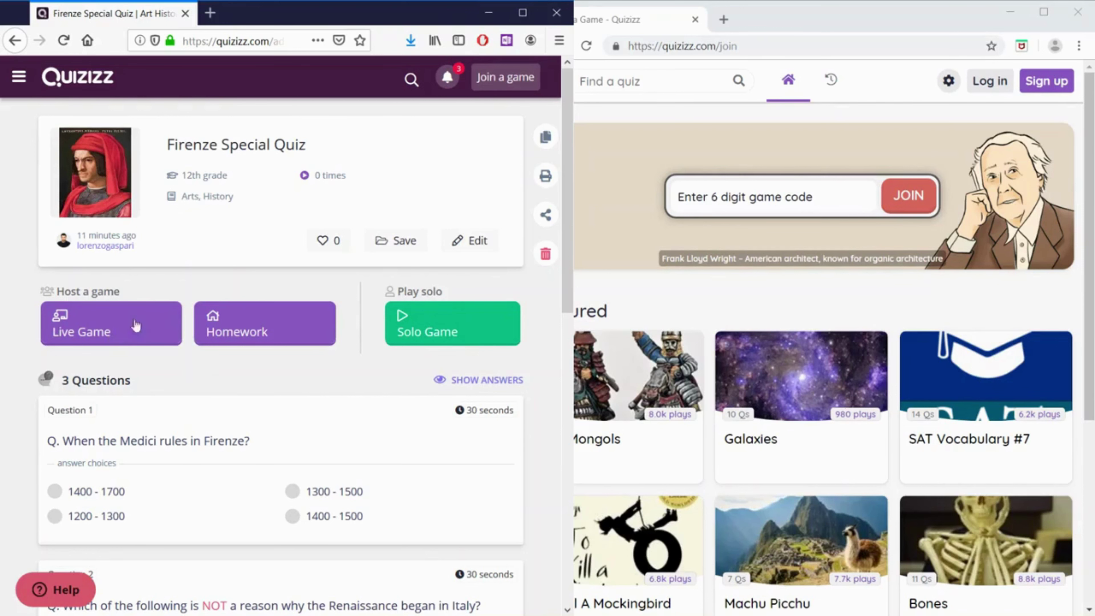
left_click(116, 316)
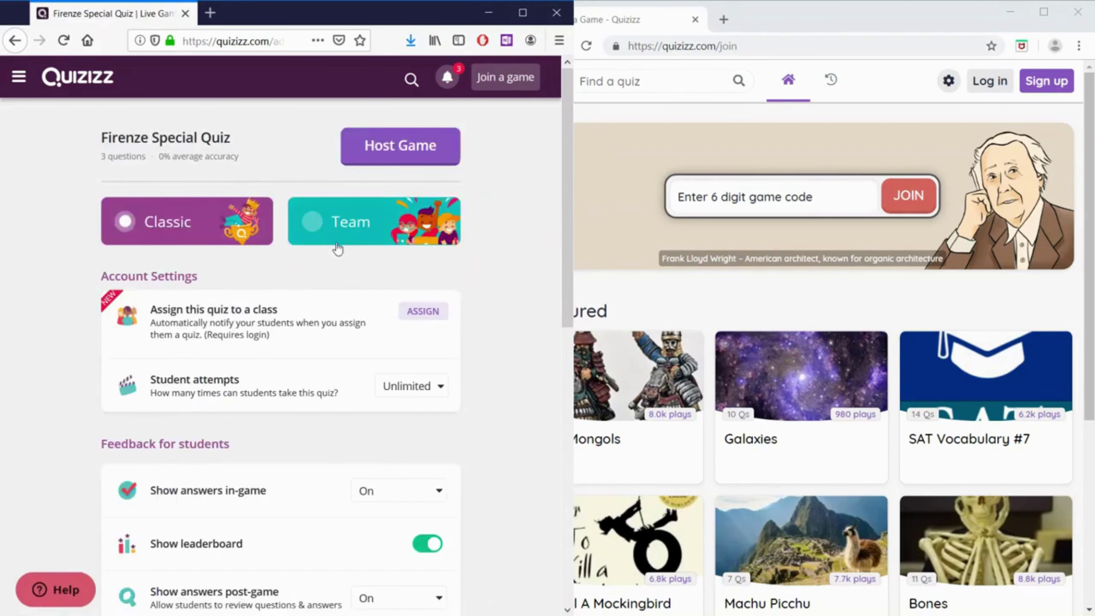
- Review the account, student feedback and gameplay settings for the live game and browse the available meme sets
scroll(373, 315, "down", 3)
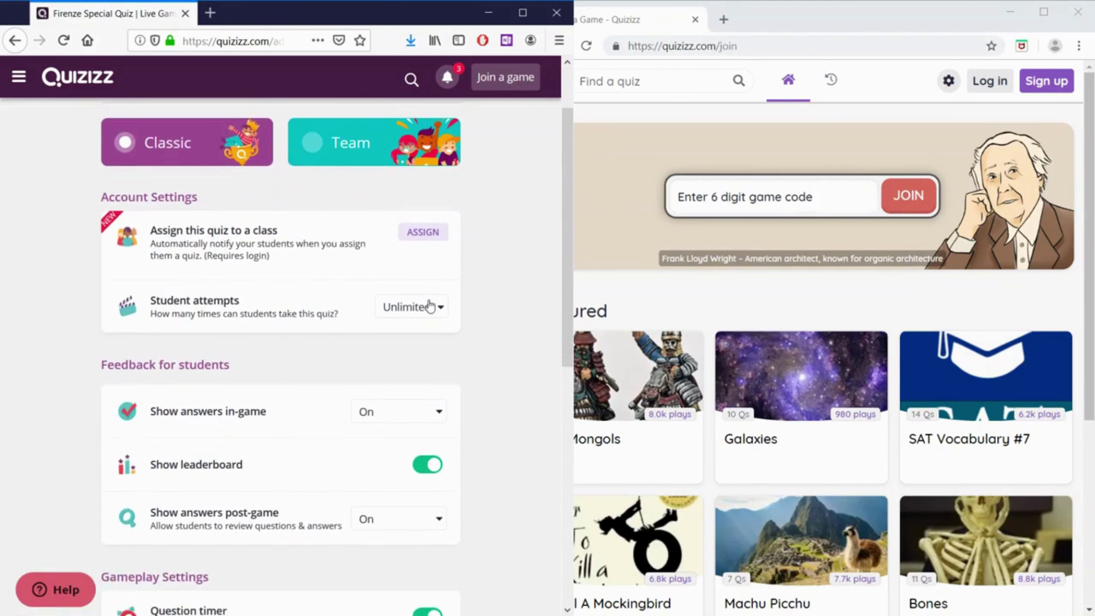
scroll(354, 372, "down", 5)
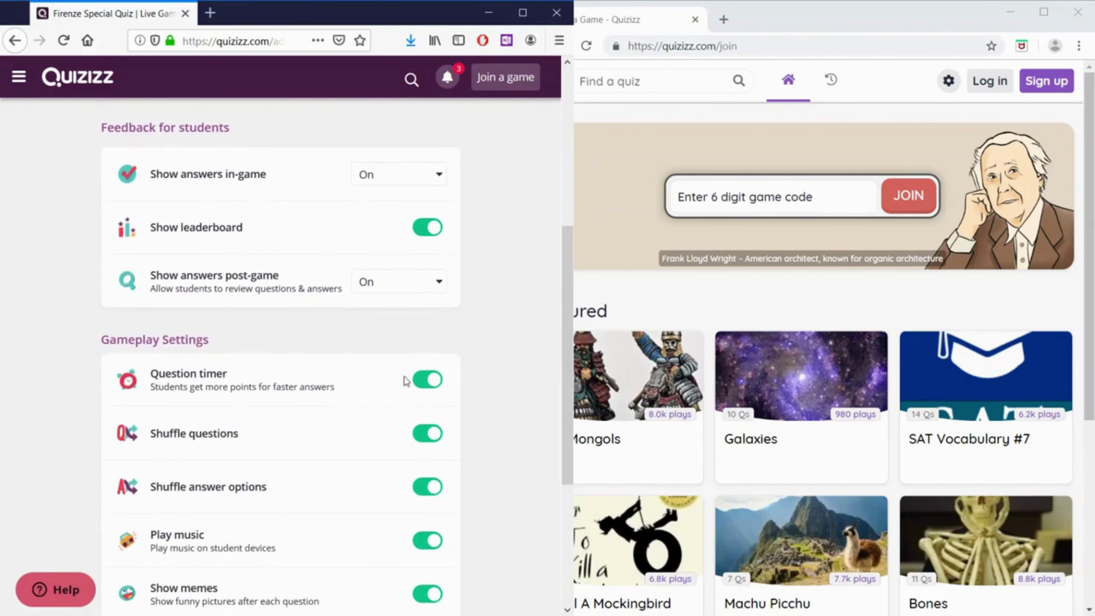
scroll(385, 431, "down", 2)
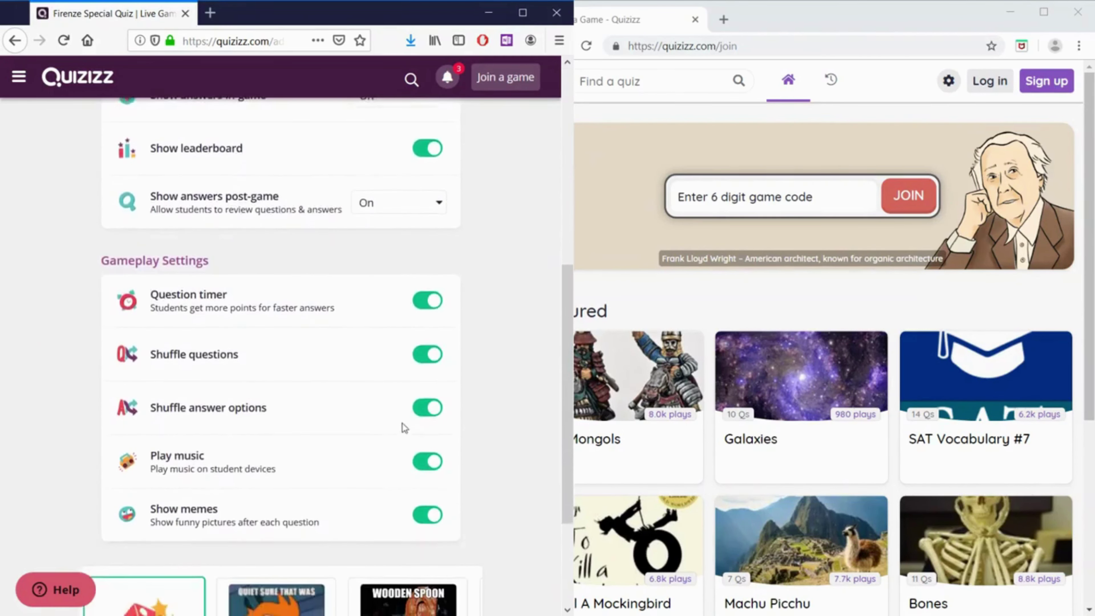
scroll(403, 457, "down", 4)
left_click(480, 496)
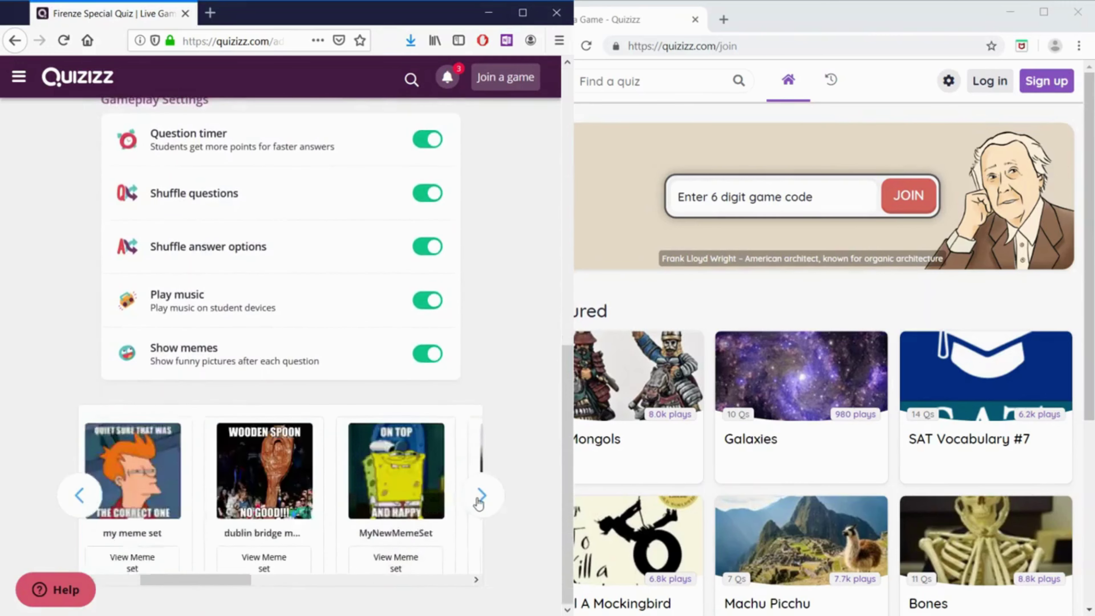
left_click(480, 497)
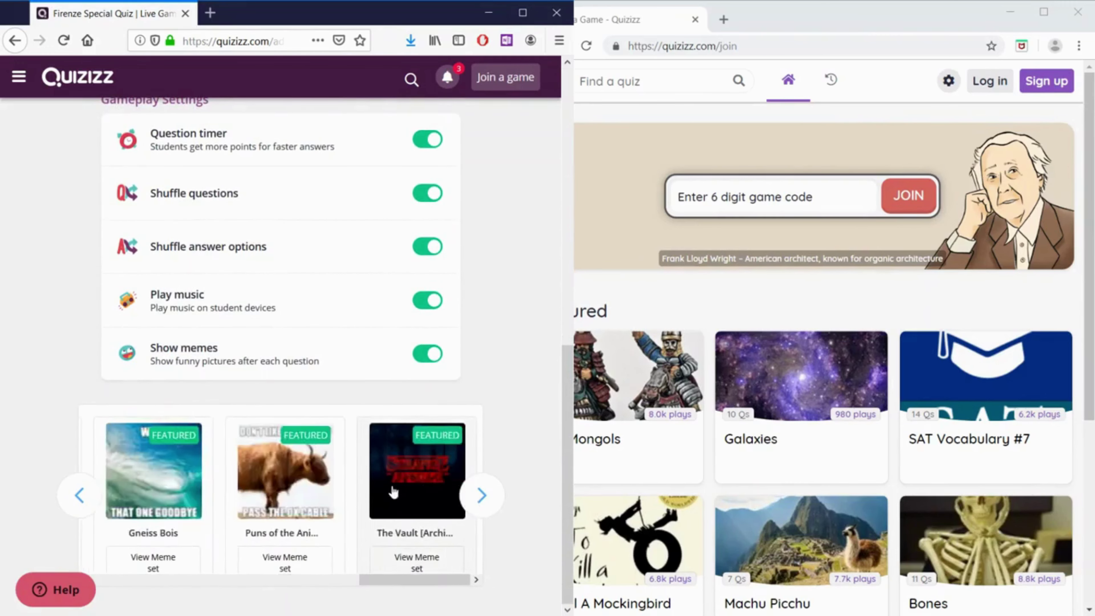
left_click(302, 491)
- Host Firenze Special Quiz as a live game in Classic mode
scroll(462, 379, "up", 8)
scroll(462, 378, "up", 4)
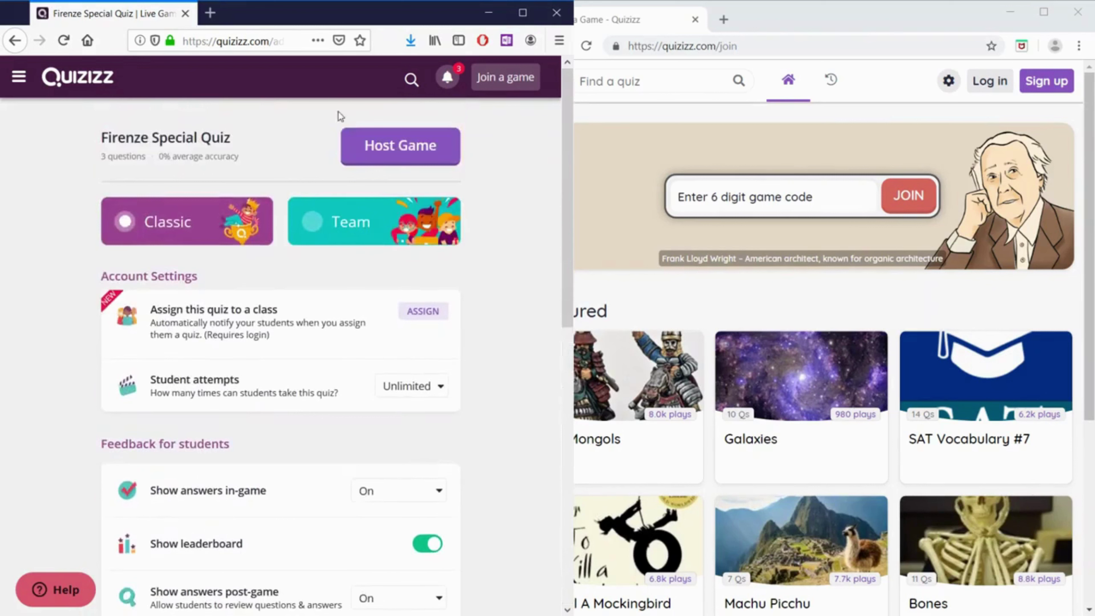
left_click(362, 162)
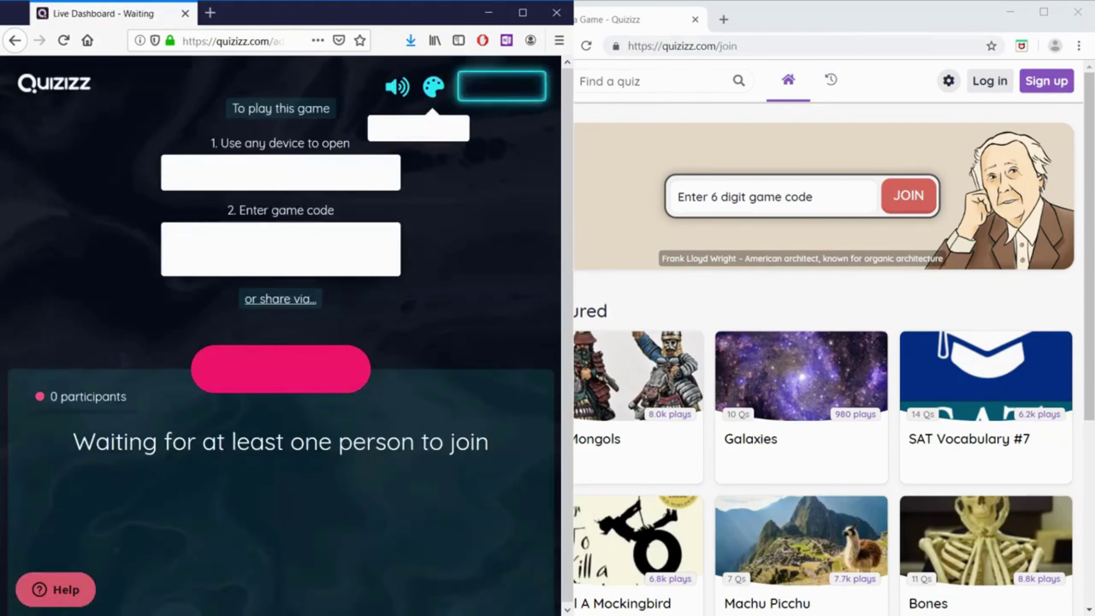
- In the student browser window, join the game with the game code from the host dashboard and the player name lol
left_click(663, 133)
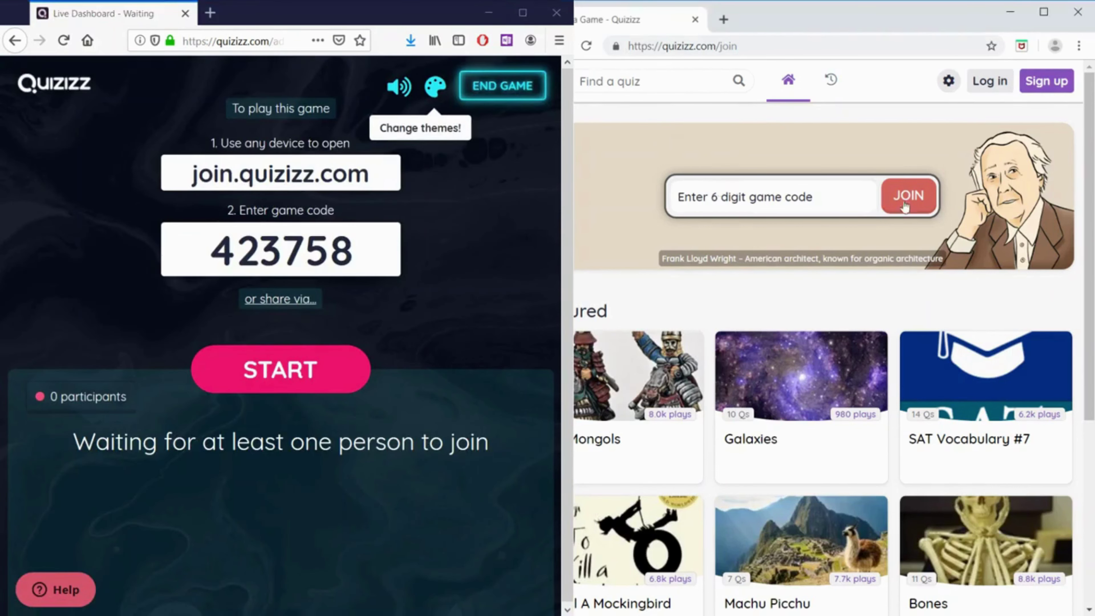
left_click(739, 201)
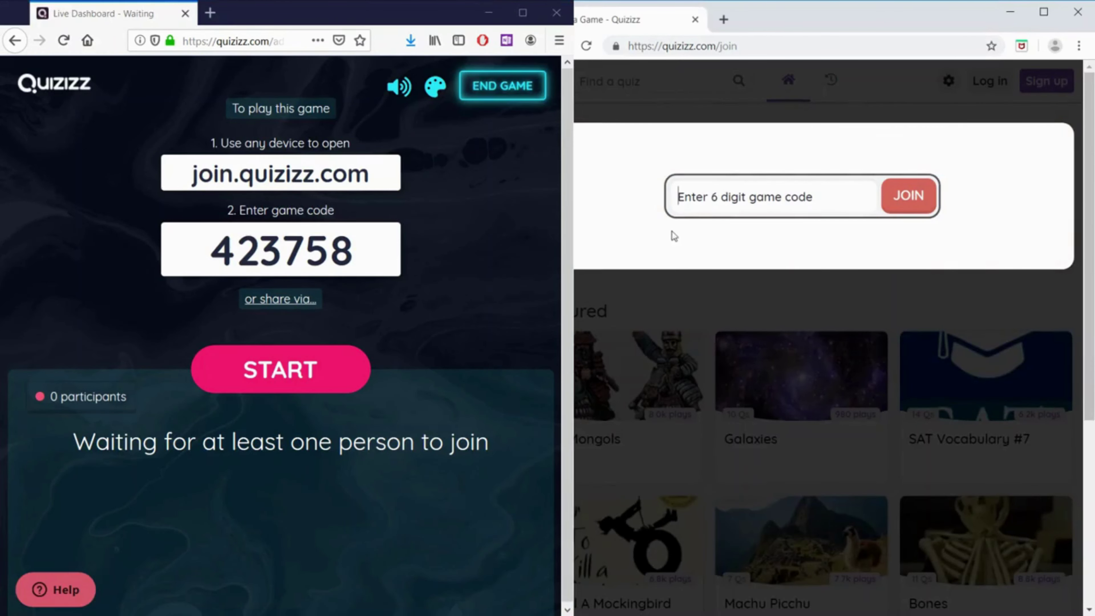
type("423758")
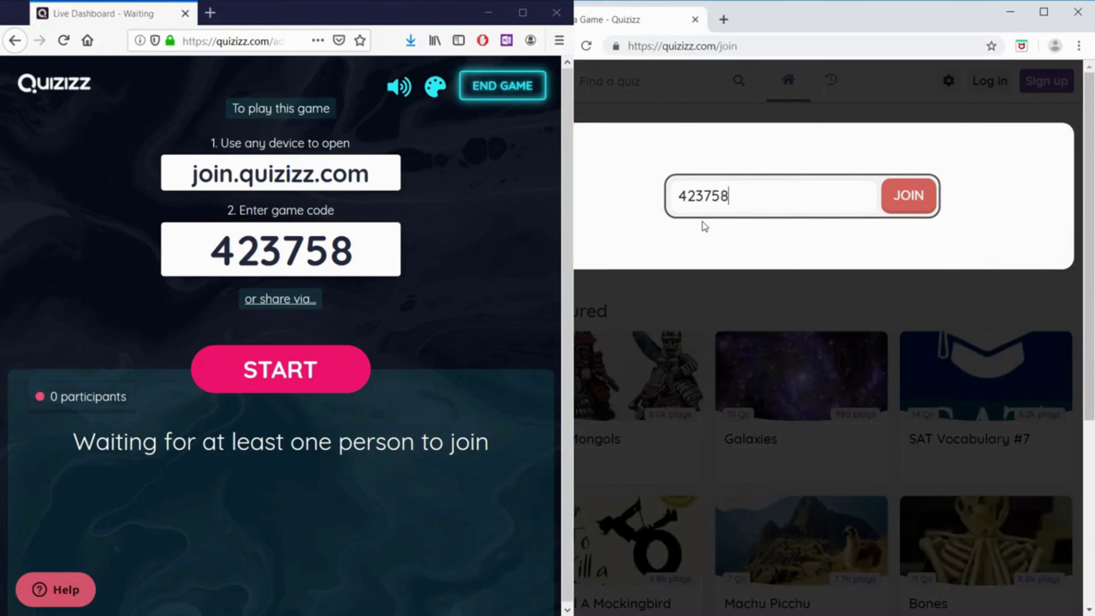
left_click(895, 195)
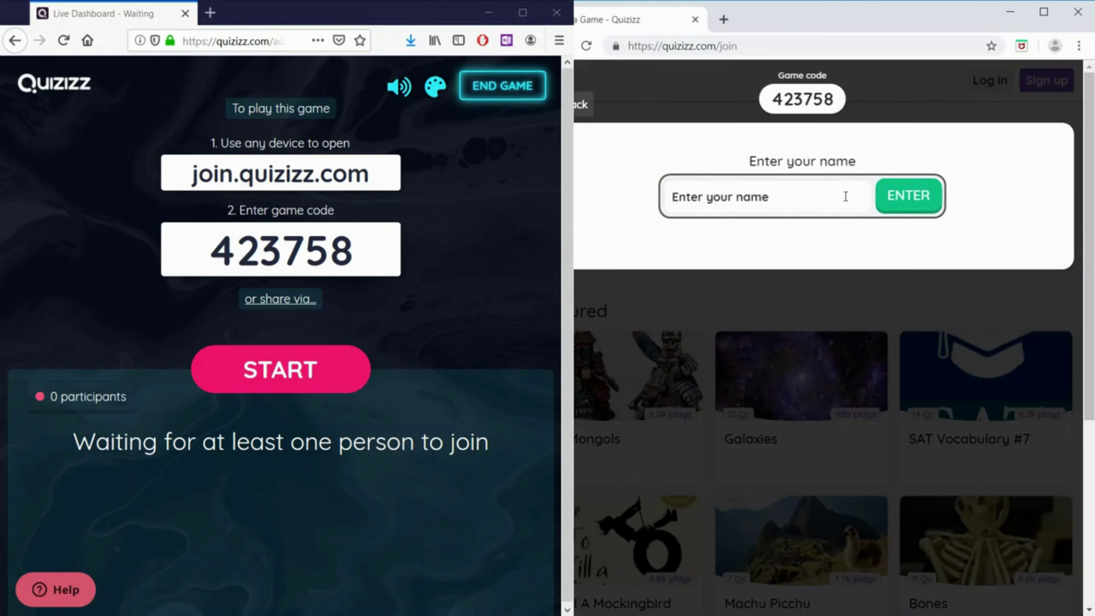
type("lol")
left_click(899, 198)
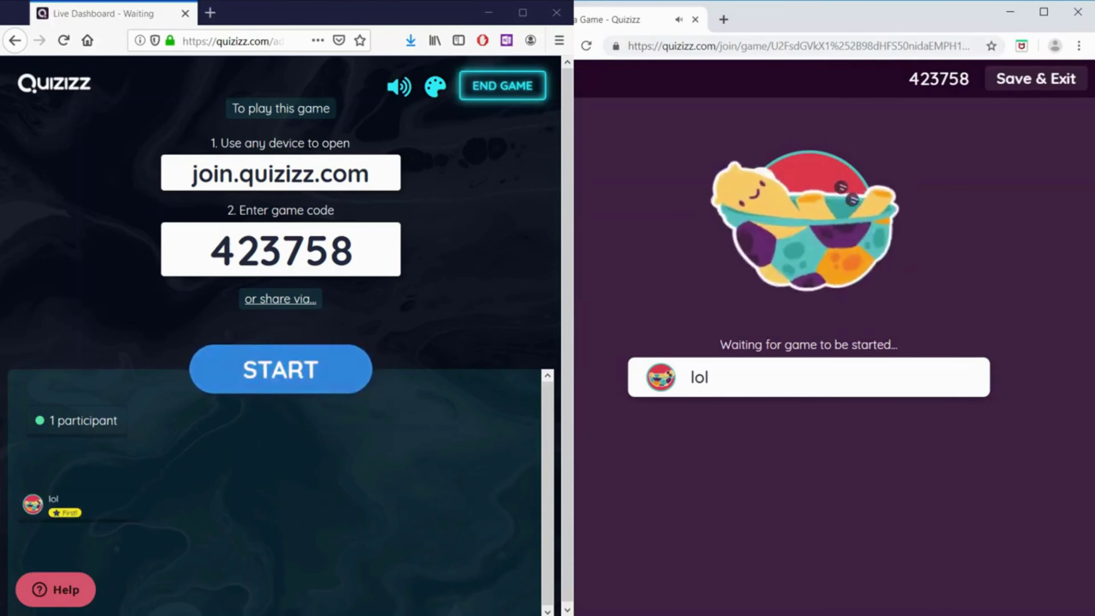
- Start the live game from the host dashboard and answer the student's Medici question with 1400 - 1700
left_click(320, 371)
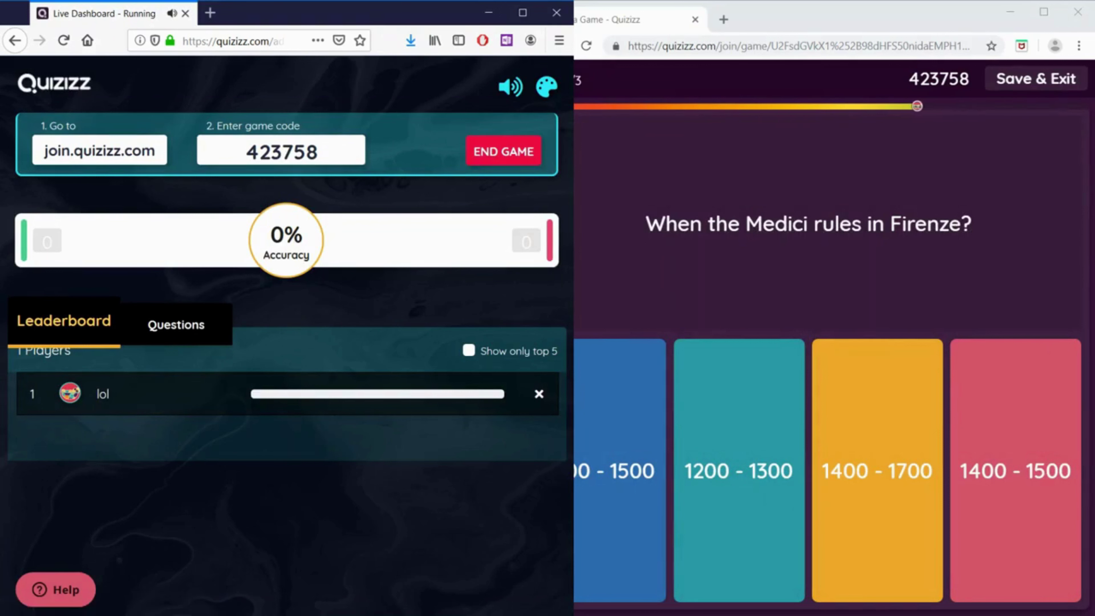
left_click(866, 503)
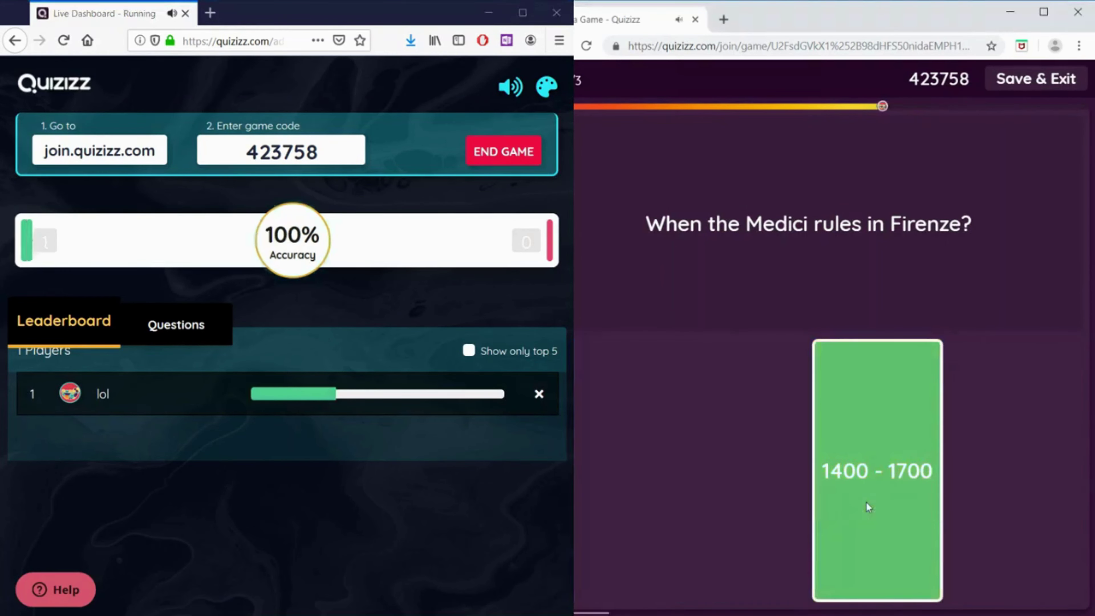